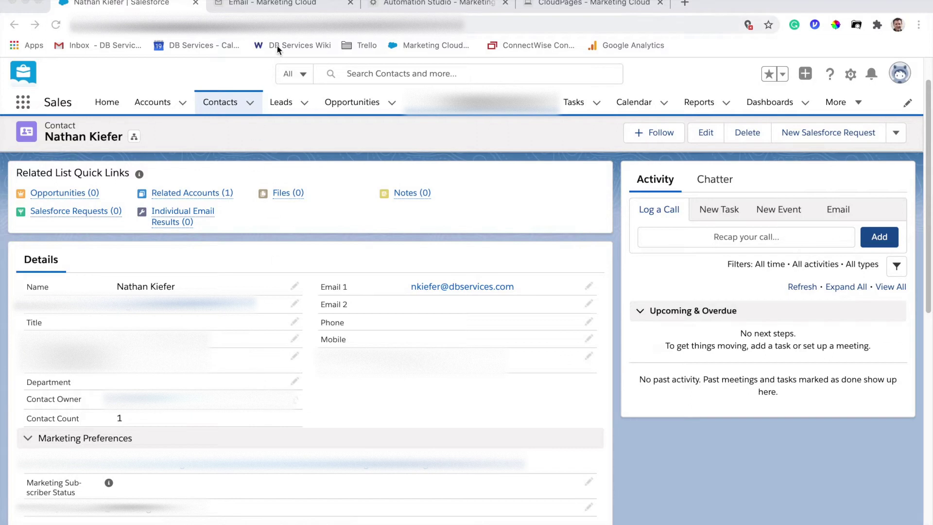
Step: Check the Marketing Cloud subscriber search for the contact's single matching subscriber key
left_click(277, 6)
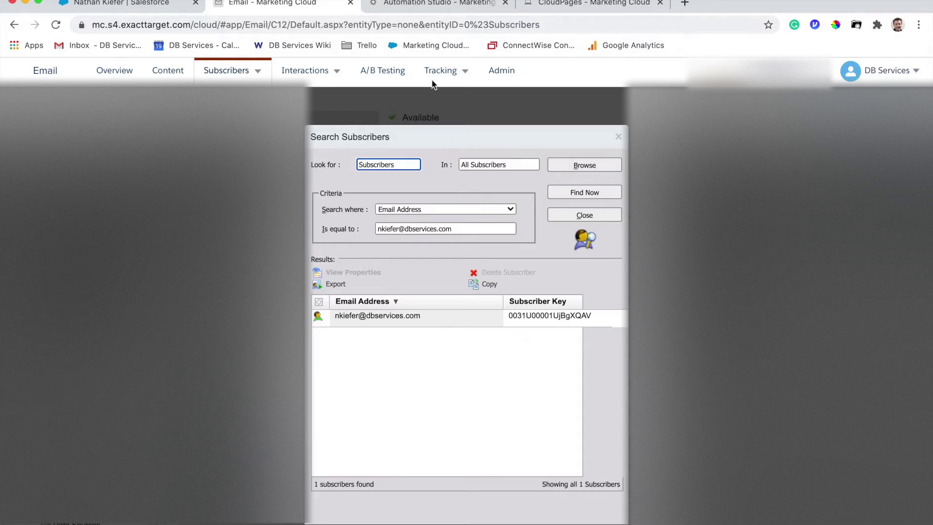
left_click(423, 6)
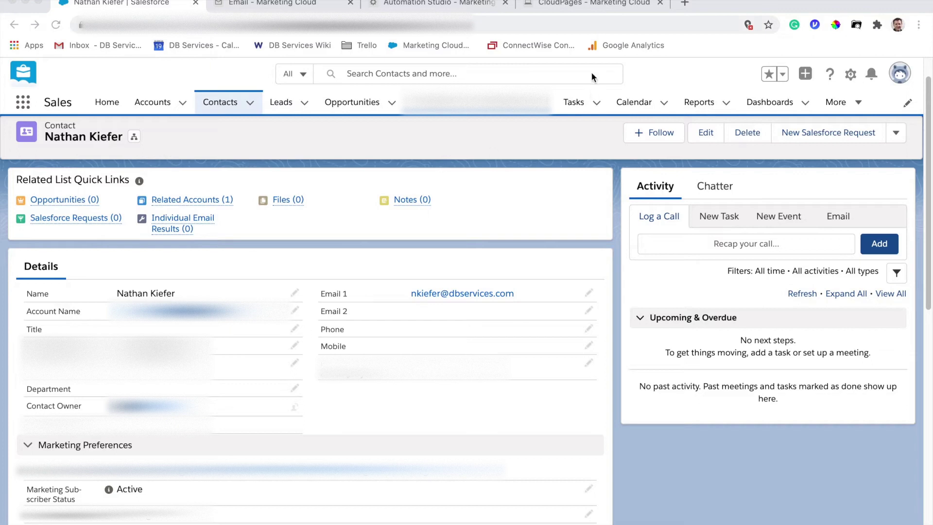
Step: Review the Testing with Cloud Pages script, highlighting line 41's End Result output
left_click(602, 4)
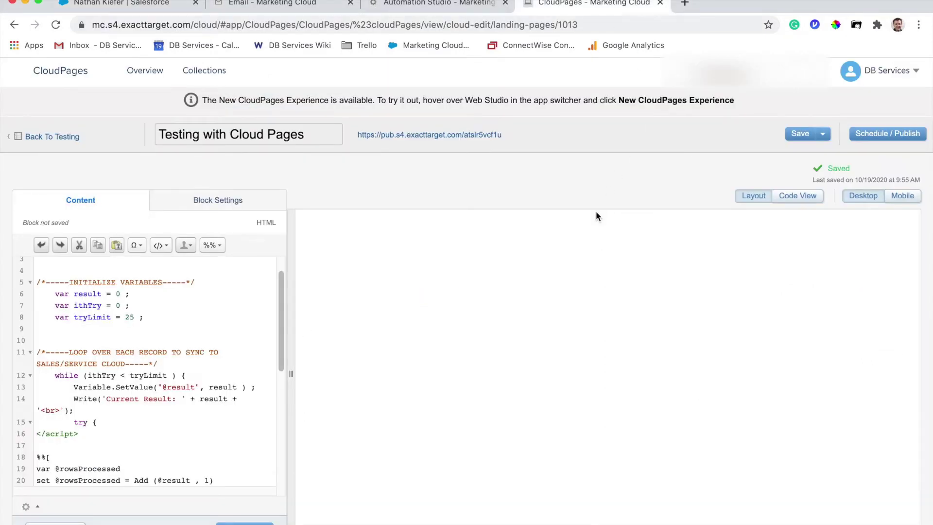
scroll(214, 325, "up", 1)
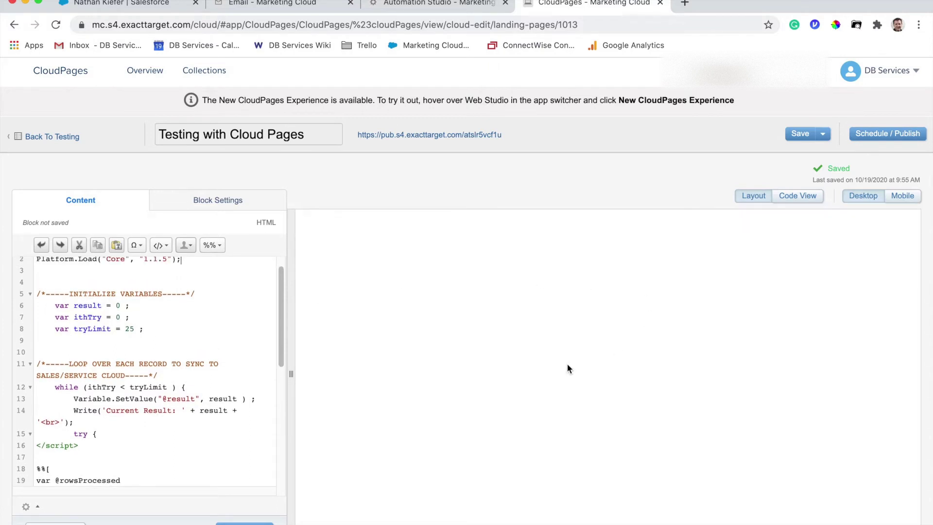
scroll(235, 365, "up", 1)
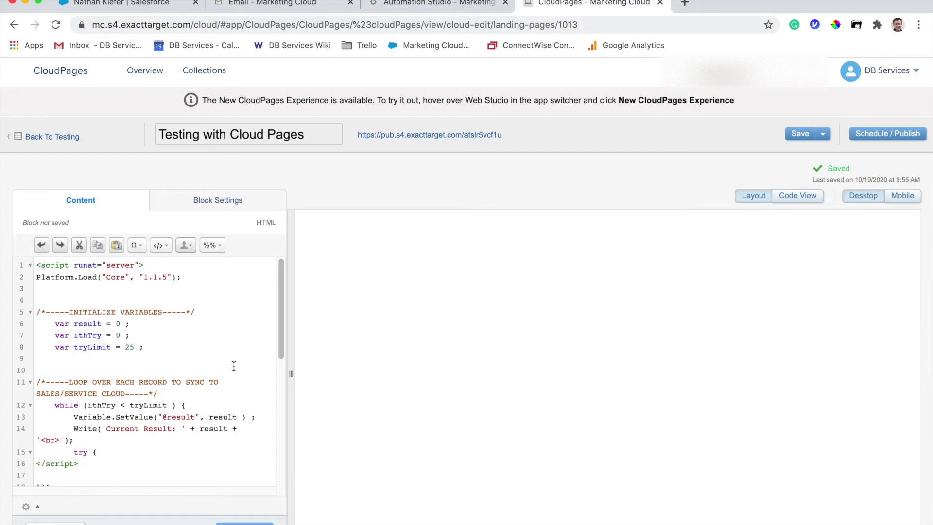
scroll(283, 350, "down", 5)
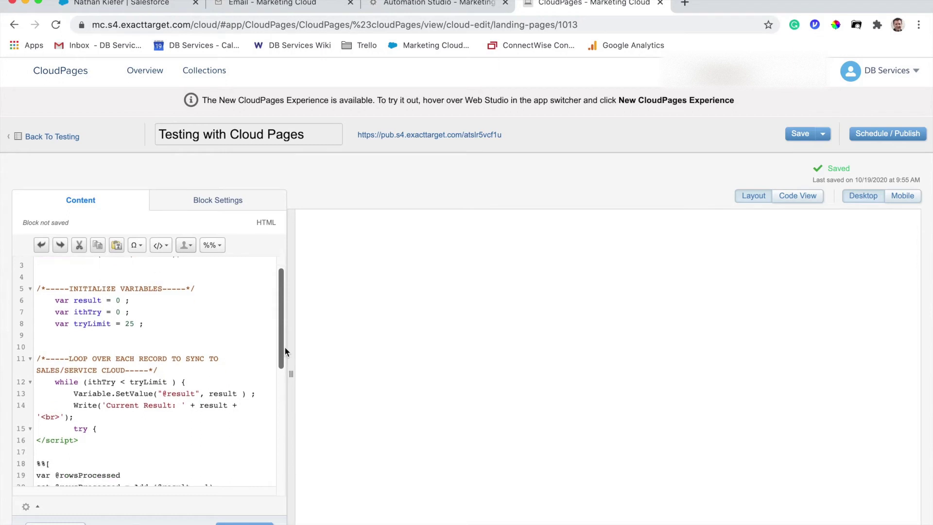
scroll(289, 375, "down", 3)
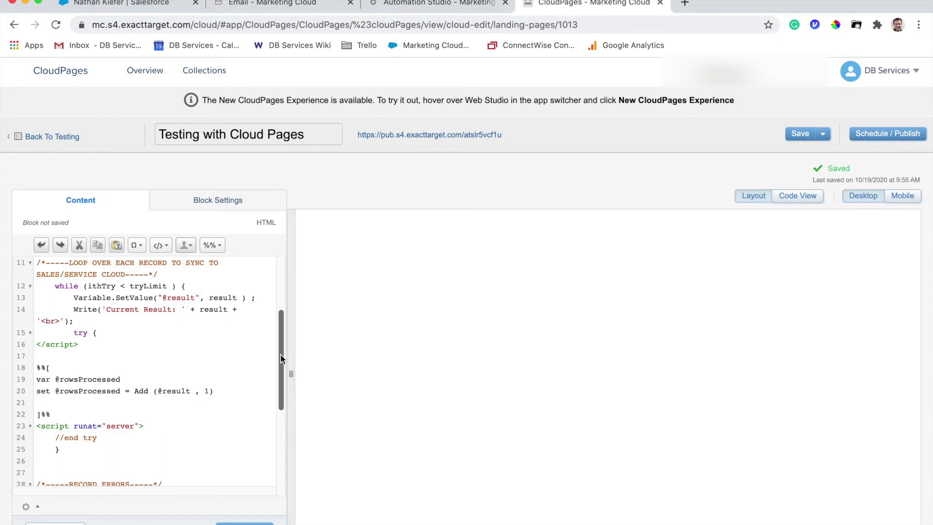
left_click_drag(281, 355, 288, 330)
scroll(285, 332, "up", 2)
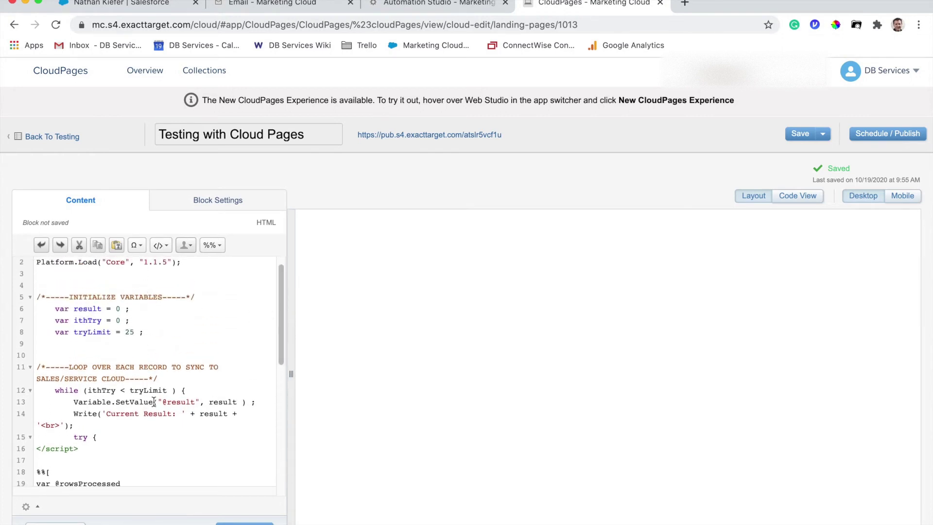
scroll(282, 347, "down", 5)
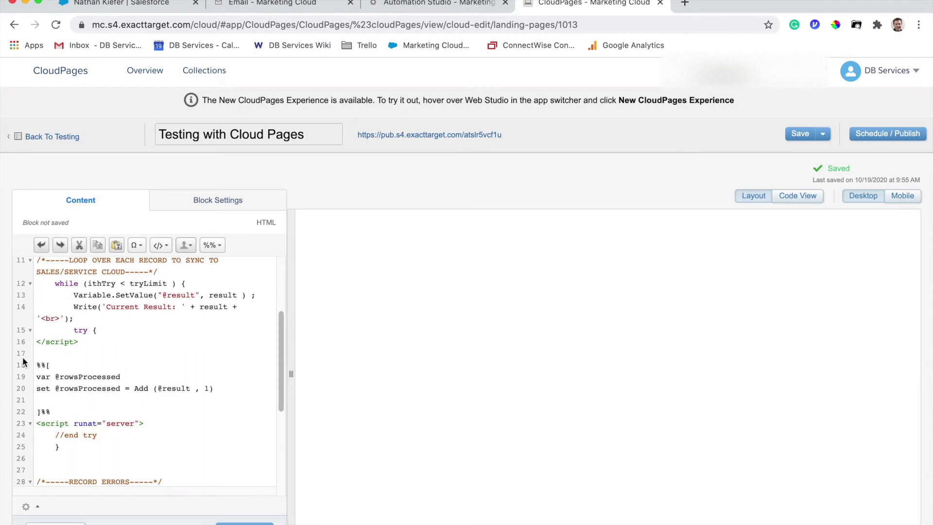
left_click_drag(284, 384, 294, 427)
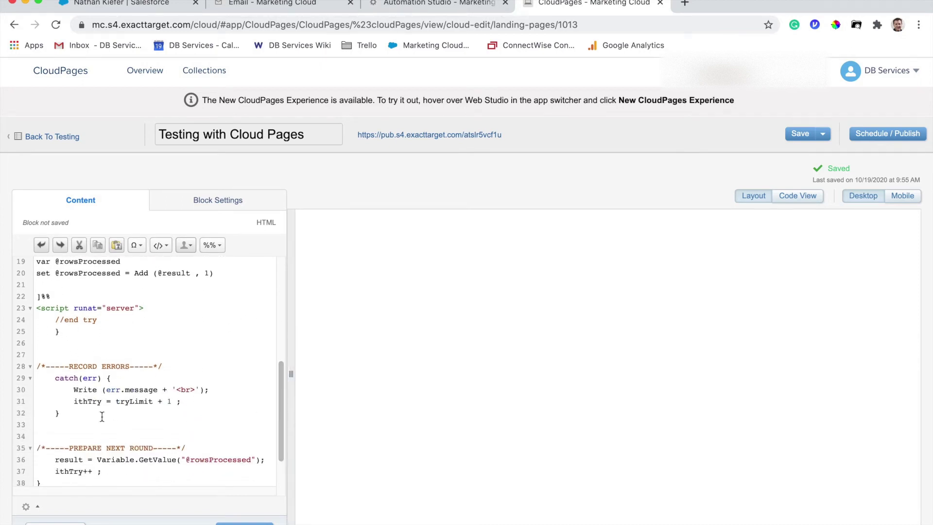
left_click_drag(285, 423, 291, 449)
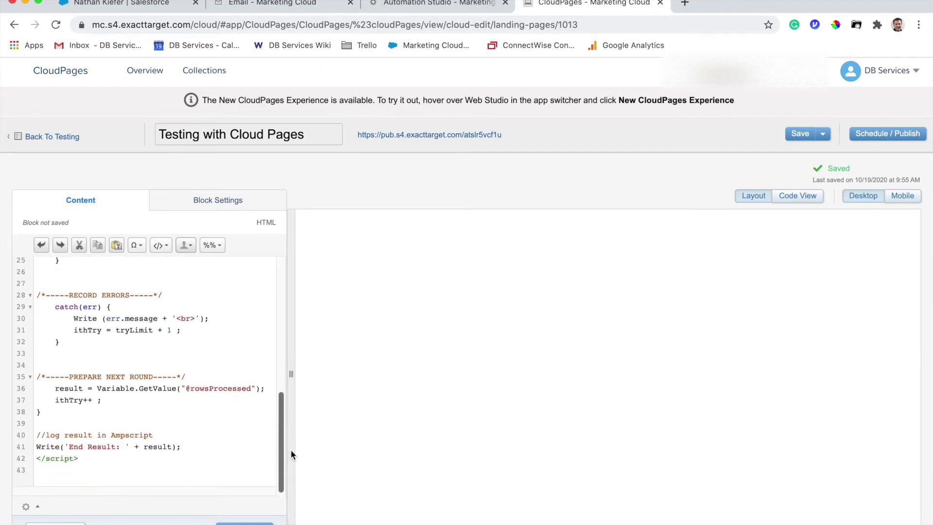
left_click_drag(187, 445, 34, 445)
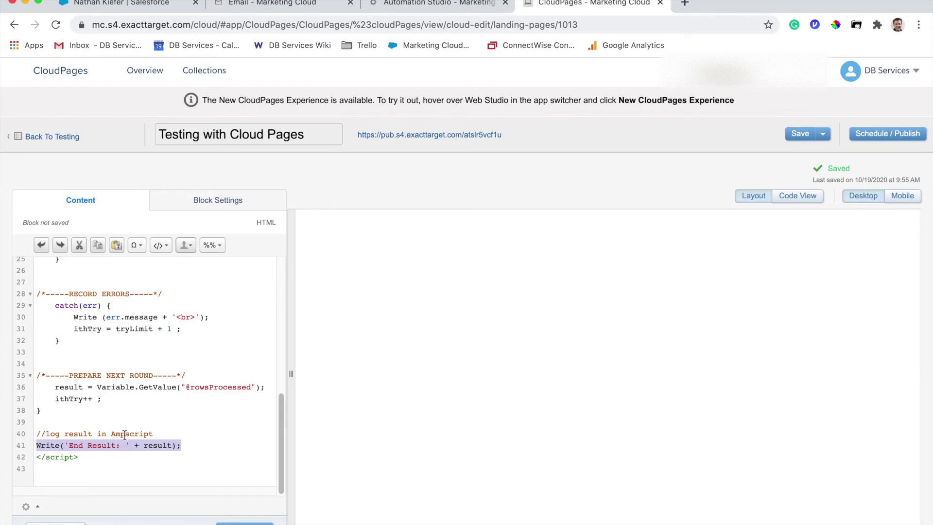
left_click(200, 445)
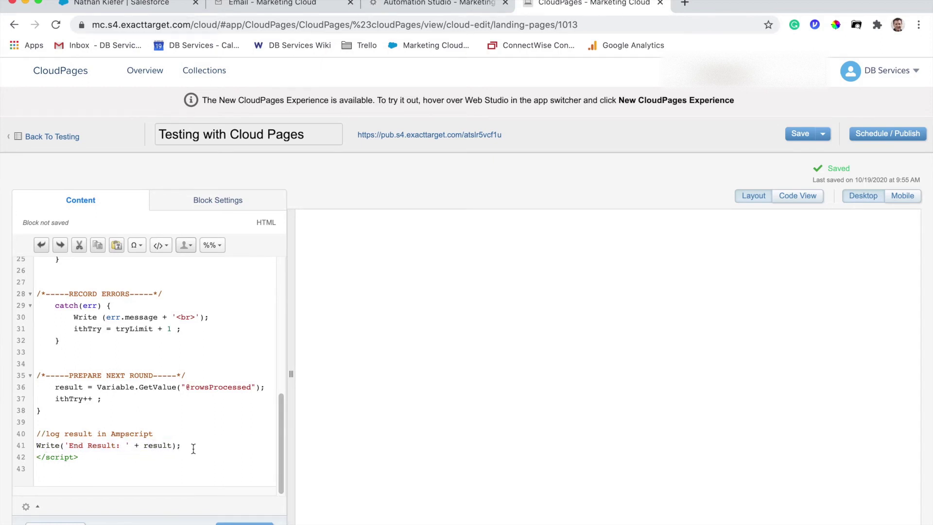
left_click_drag(181, 445, 24, 452)
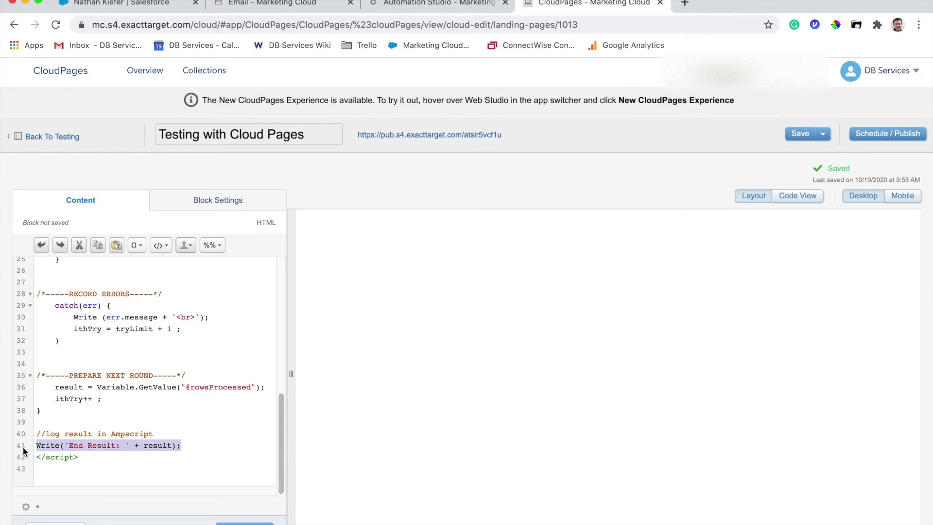
left_click(195, 447)
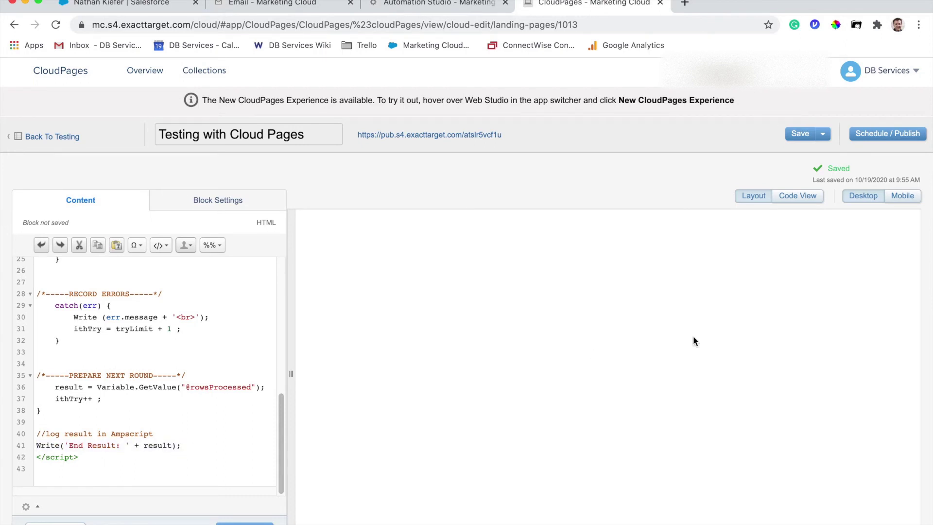
Step: Preview the page output showing Current Result 0 through 24 and End Result 25
left_click(875, 141)
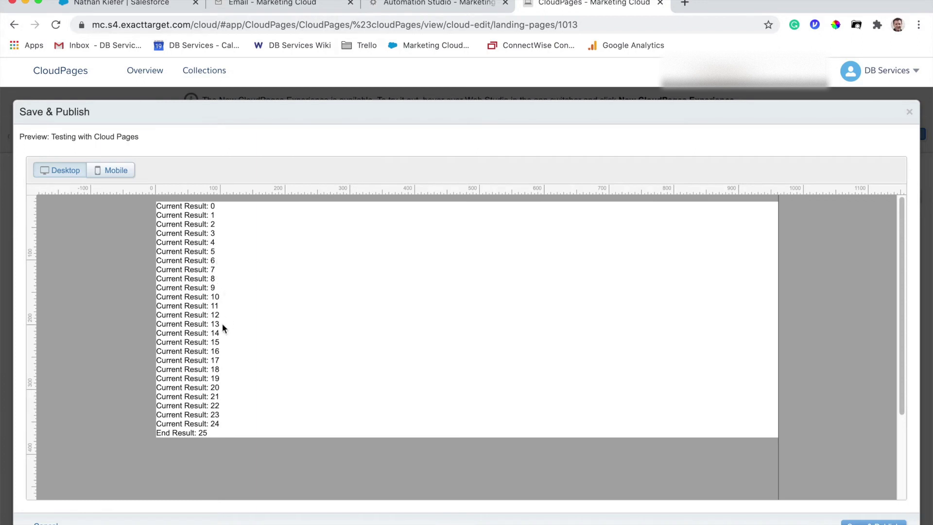
left_click(909, 112)
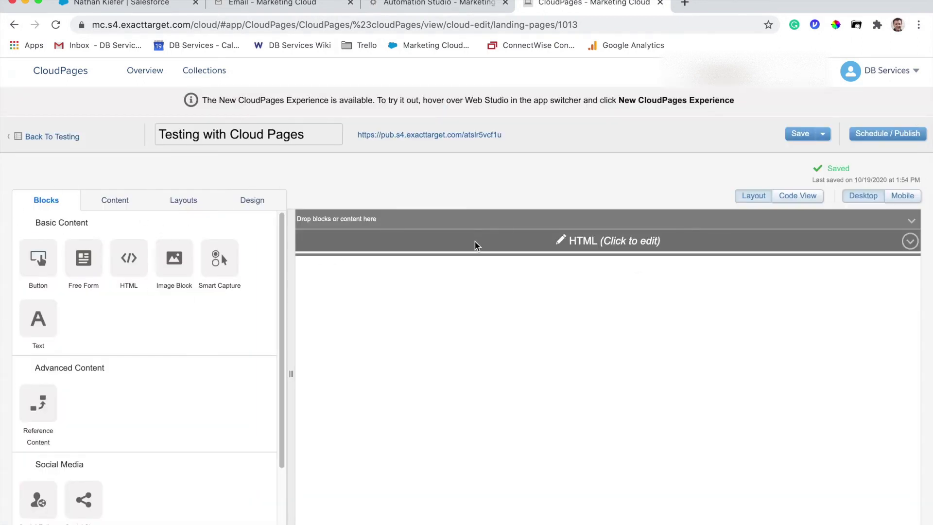
left_click(481, 247)
scroll(130, 330, "down", 3)
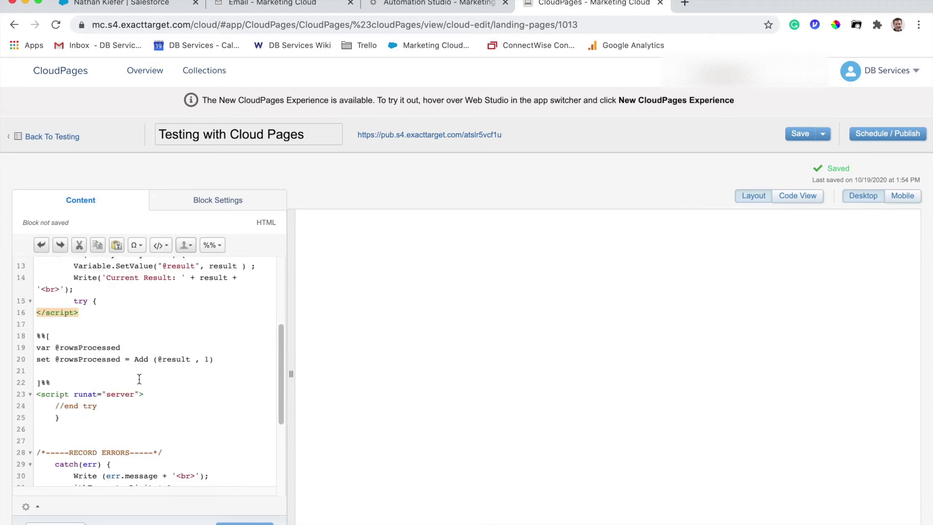
scroll(131, 371, "up", 1)
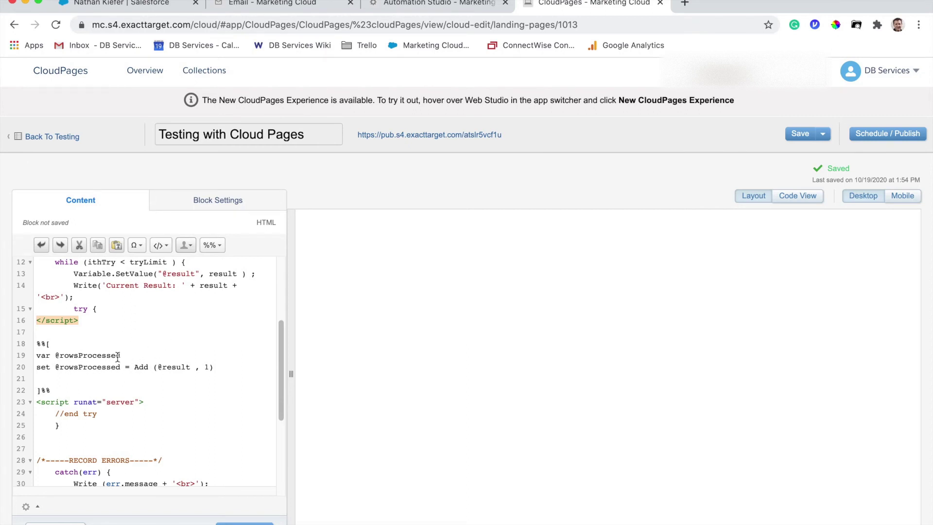
left_click(211, 367)
left_click_drag(121, 355, 55, 355)
key("ctrl+c")
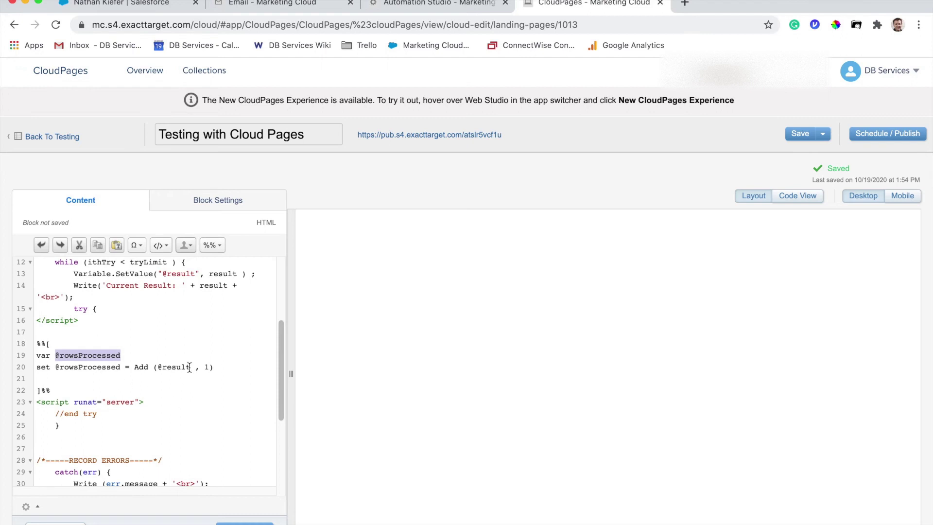
left_click_drag(190, 367, 156, 367)
key("ctrl+v")
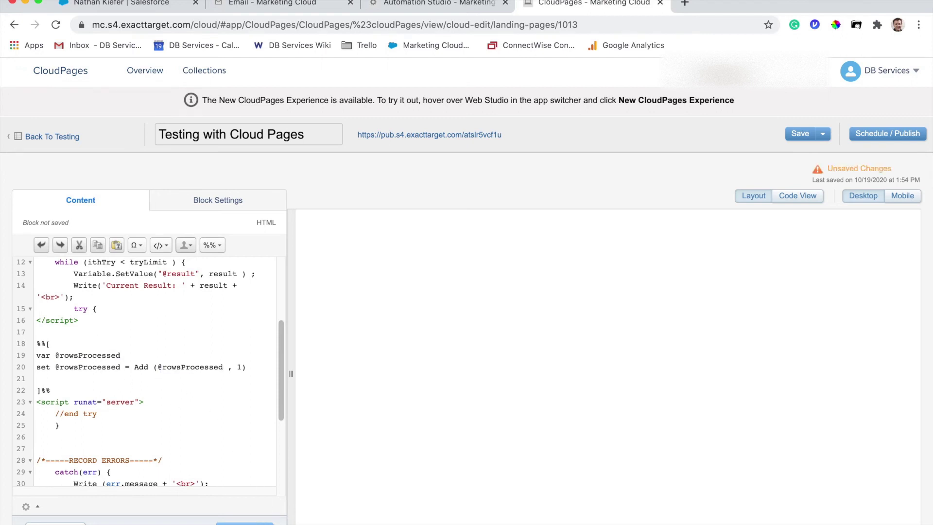
left_click(896, 134)
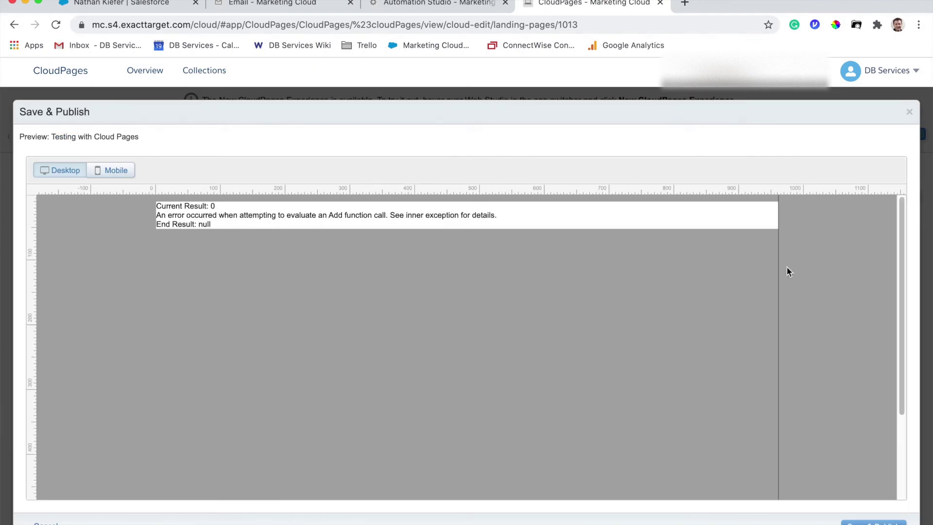
Step: Highlight the preview's Current Result 0 line and the Add function error message
left_click_drag(156, 214, 505, 219)
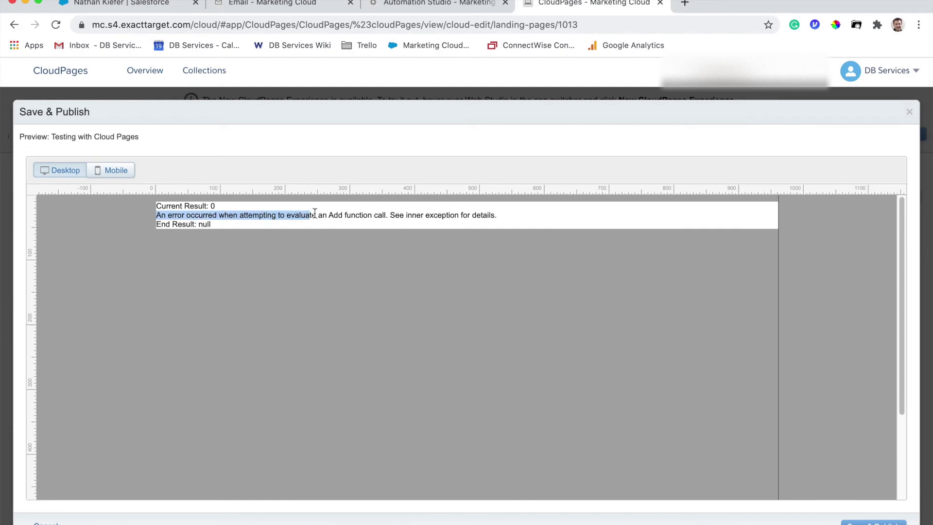
left_click_drag(215, 206, 157, 206)
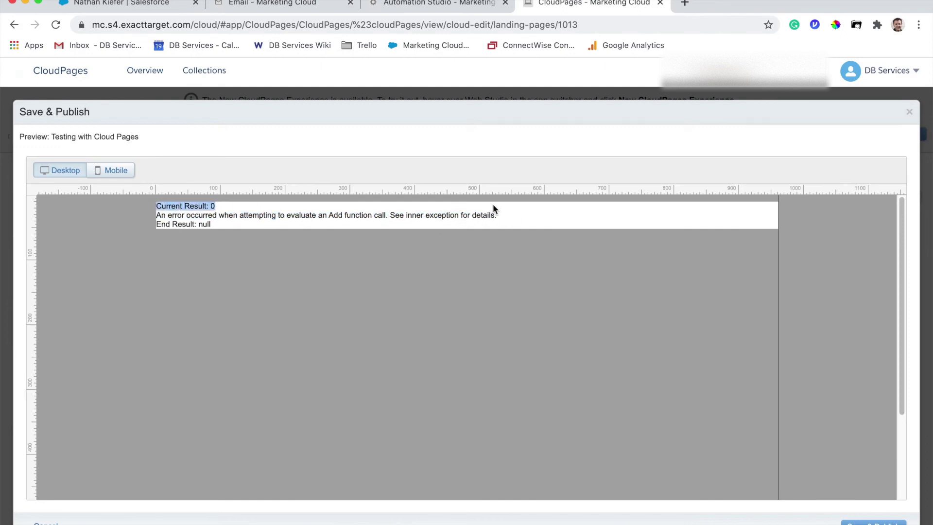
left_click_drag(500, 215, 156, 217)
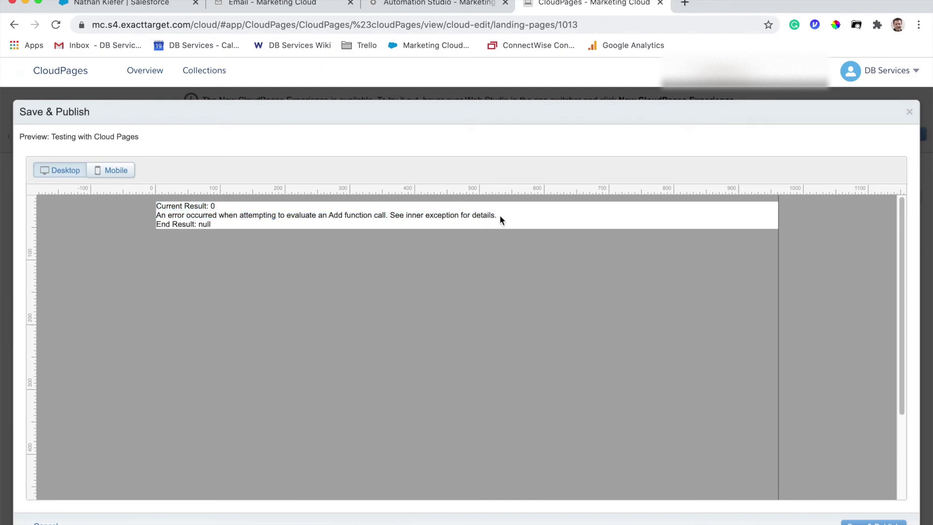
left_click(174, 217)
Step: Close the Save & Publish preview showing the Add function error
left_click(909, 113)
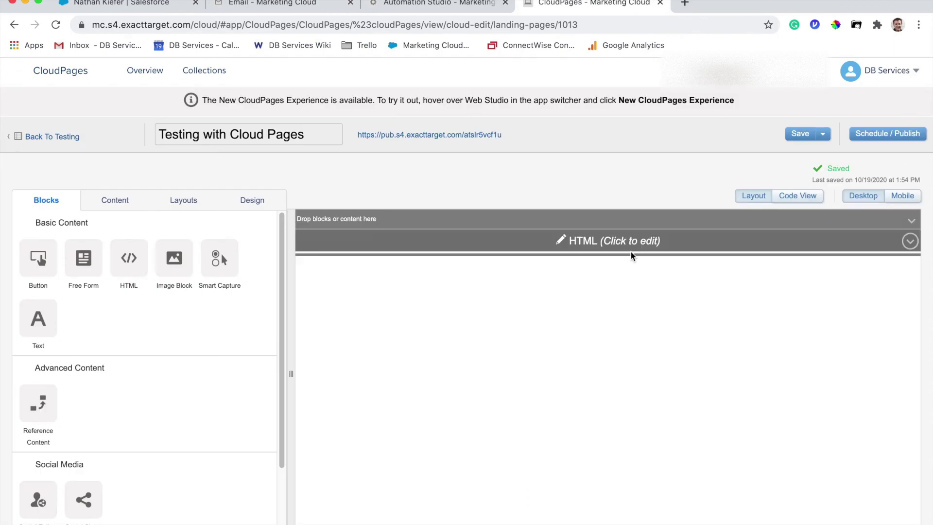